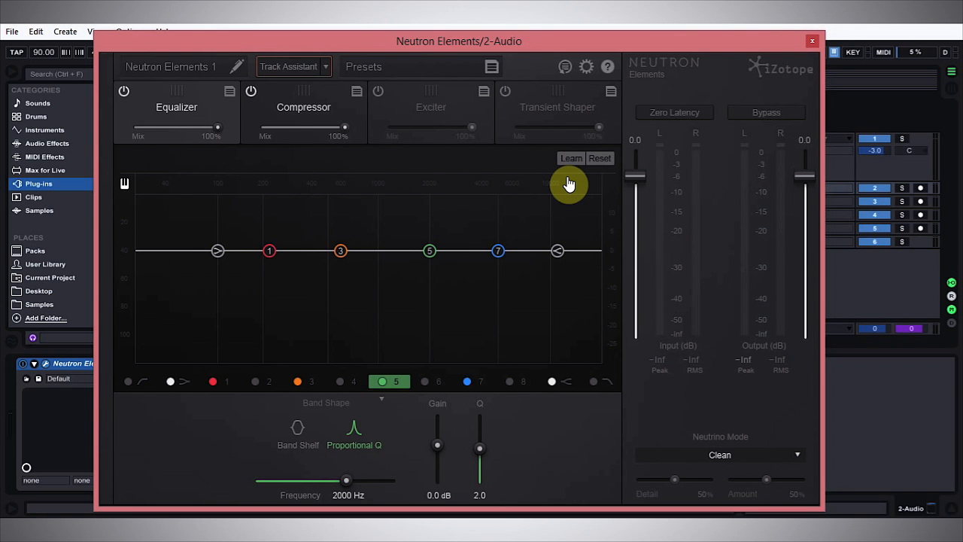
Preview playback and solo the 2 Audio track in the arrangement.
{"action": "key", "text": "space"}
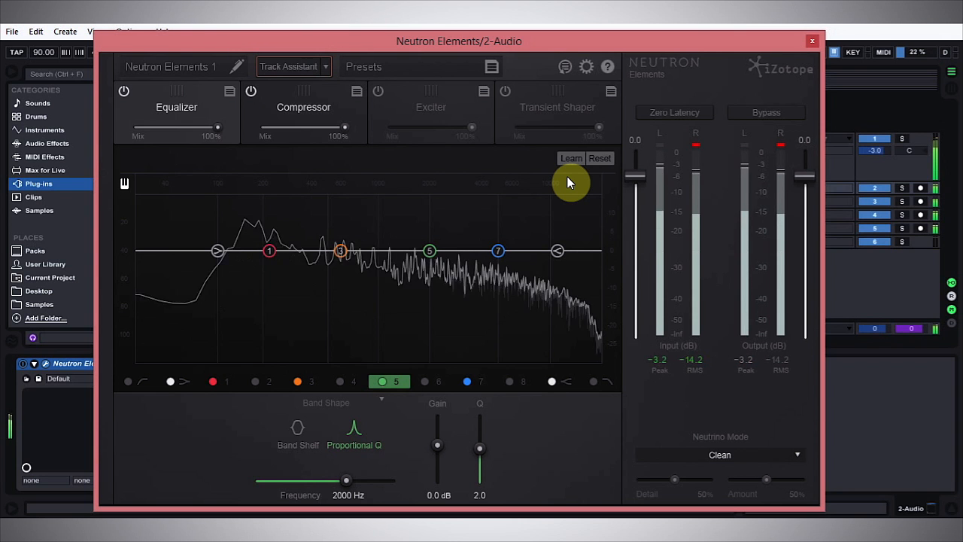
{"action": "key", "text": "space"}
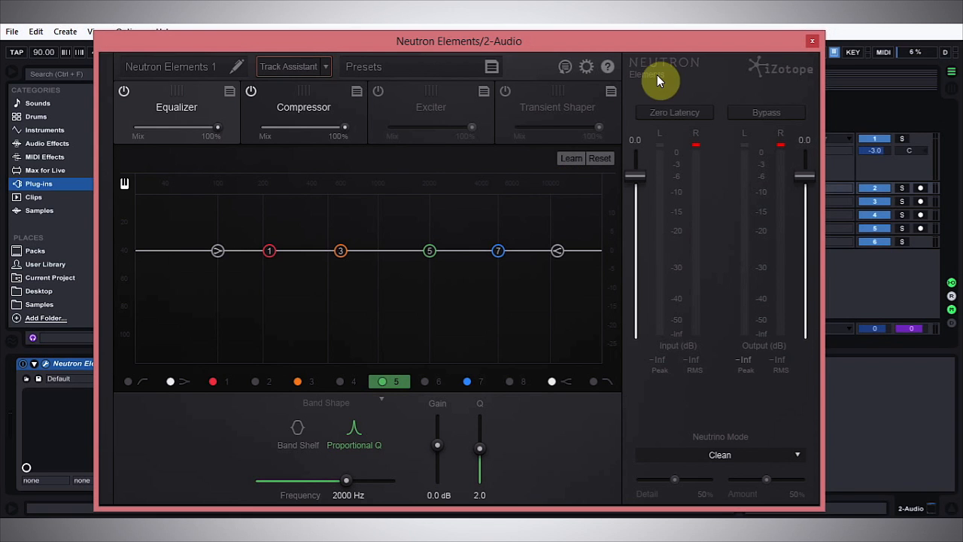
{"action": "left_click_drag", "start_coordinate": [738, 43], "coordinate": [821, 289]}
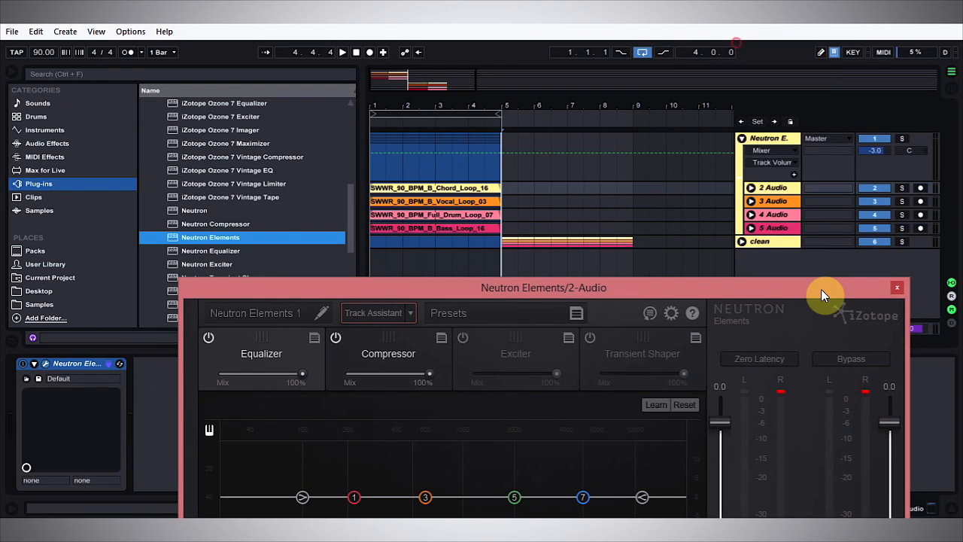
{"action": "left_click", "coordinate": [751, 188]}
{"action": "left_click", "coordinate": [441, 193]}
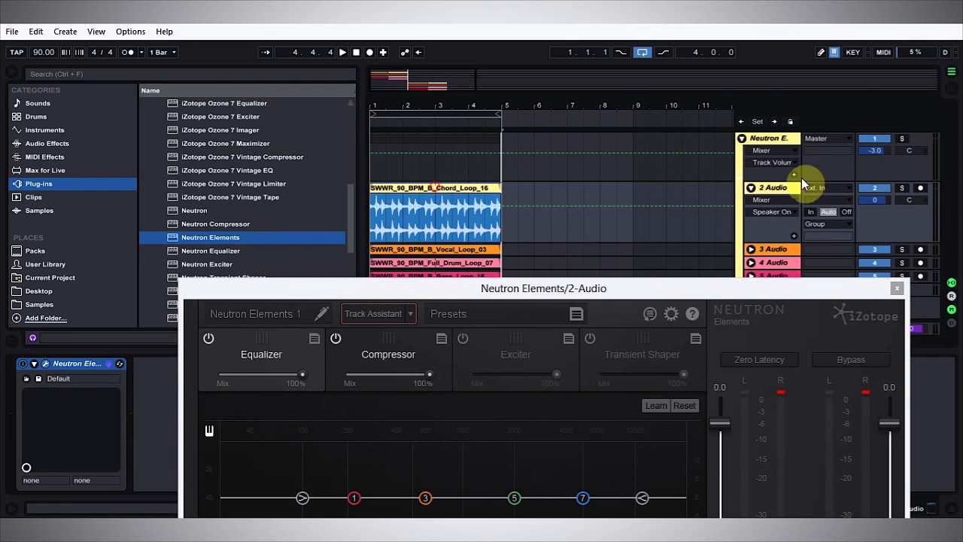
{"action": "left_click", "coordinate": [902, 188]}
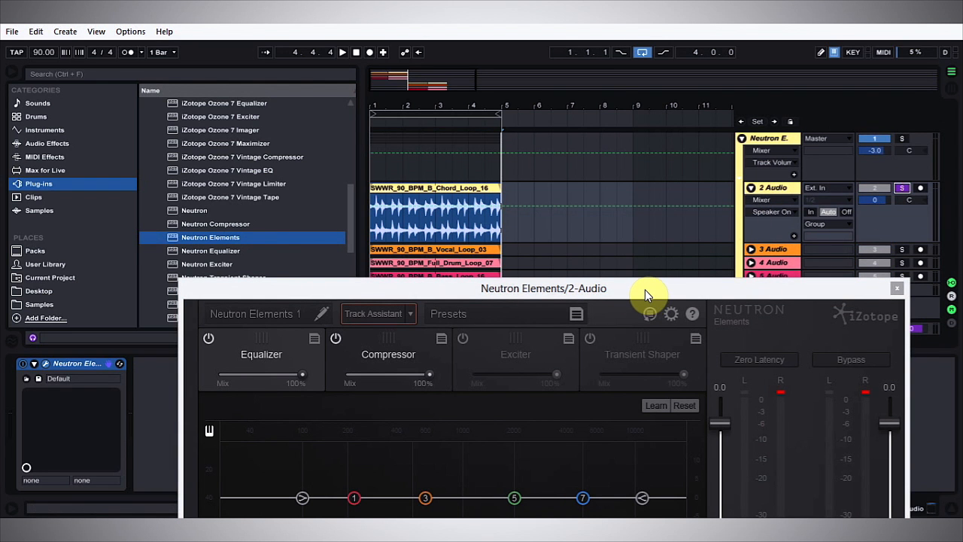
{"action": "key", "text": "space"}
{"action": "left_click_drag", "start_coordinate": [645, 290], "coordinate": [565, 42]}
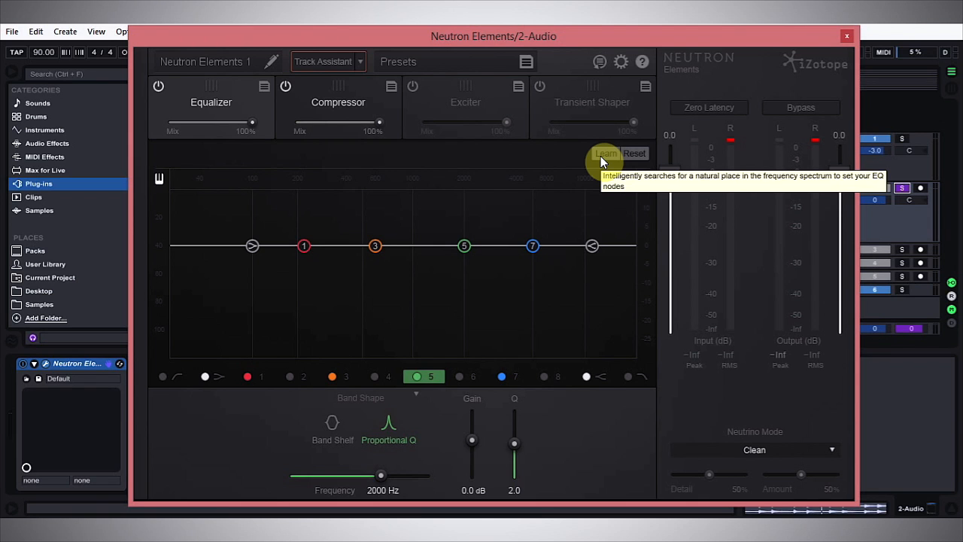
{"action": "left_click", "coordinate": [460, 377]}
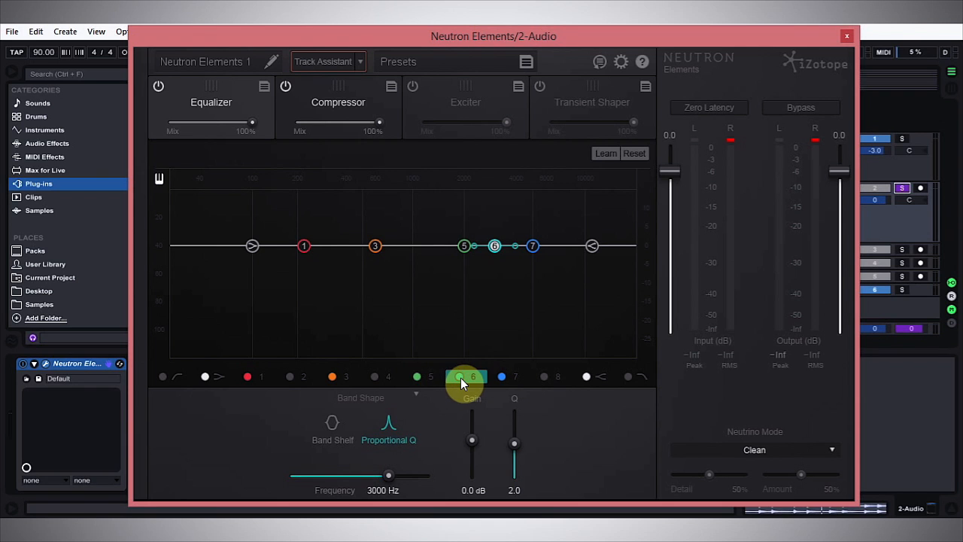
{"action": "left_click", "coordinate": [461, 378]}
{"action": "left_click", "coordinate": [501, 378]}
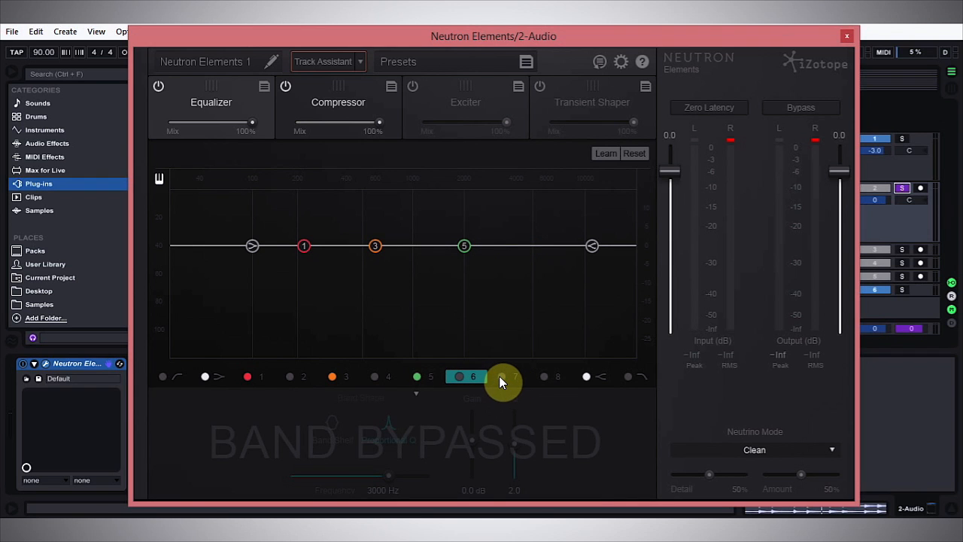
{"action": "left_click", "coordinate": [499, 377]}
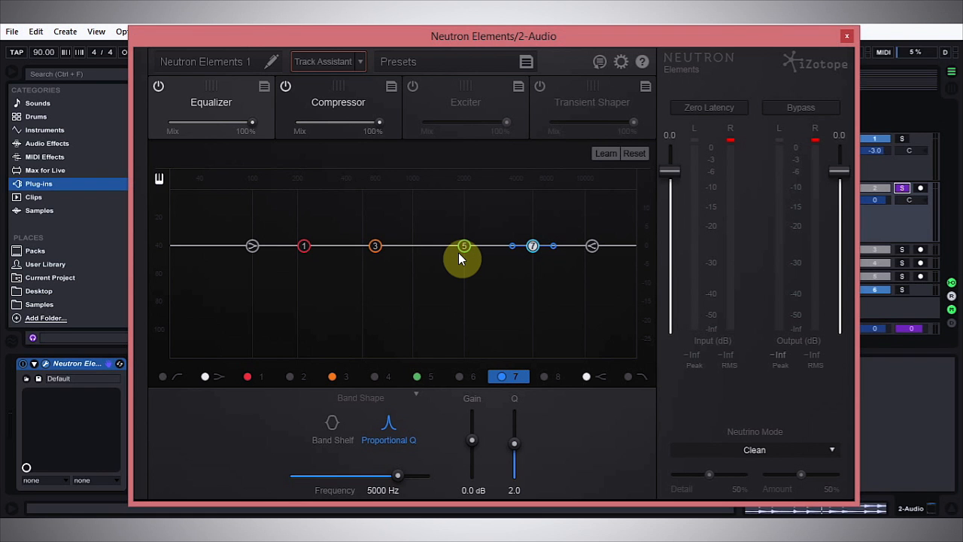
Run Learn on the equalizer while the track plays to place the EQ bands automatically.
{"action": "key", "text": "space"}
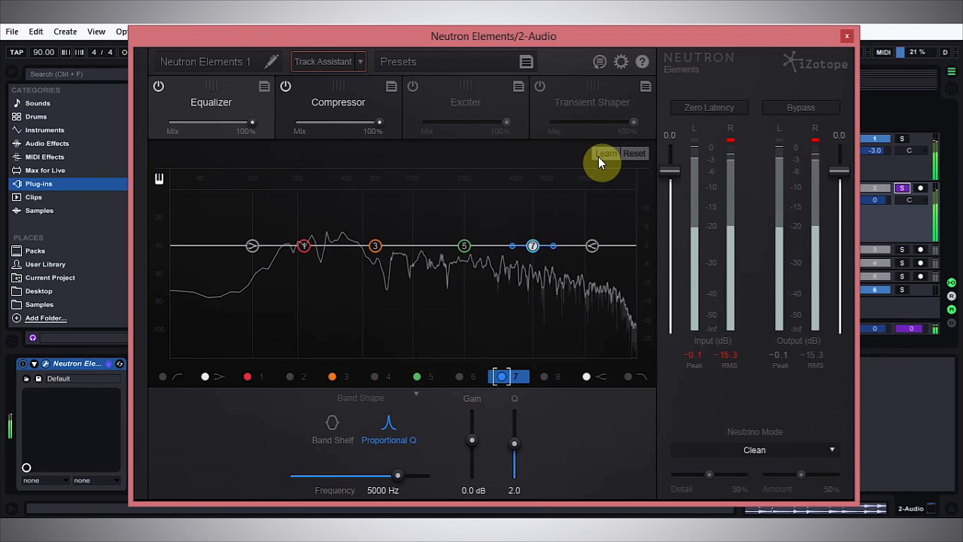
{"action": "left_click", "coordinate": [598, 156]}
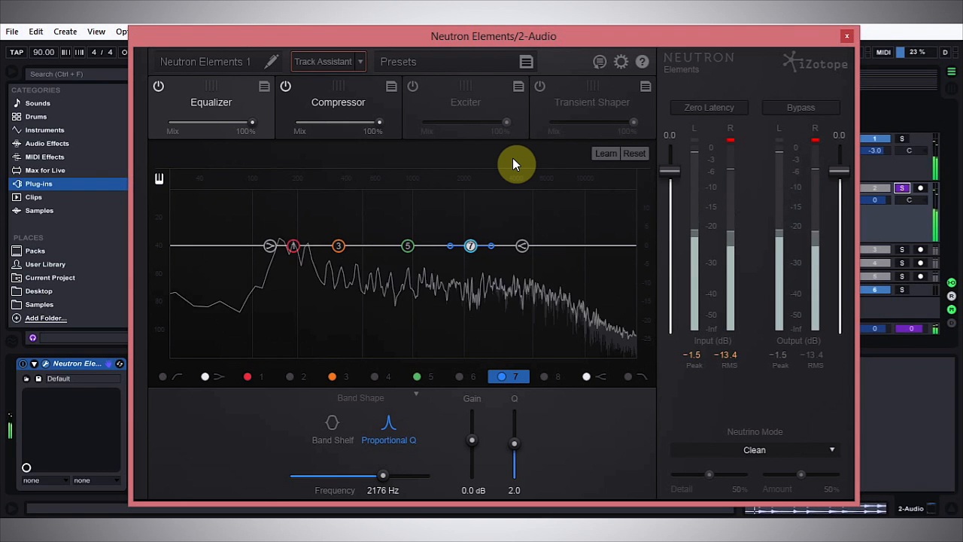
{"action": "key", "text": "space"}
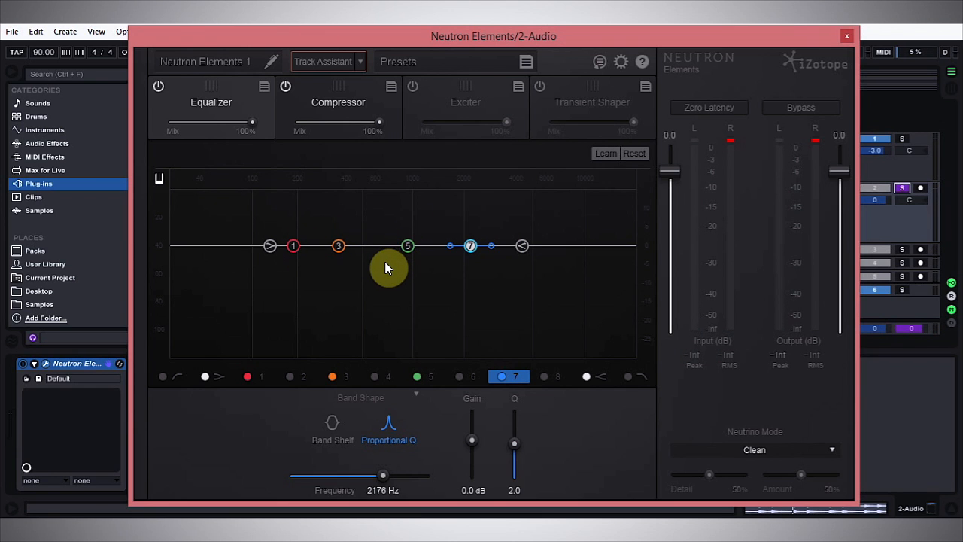
Cut EQ band 5 at 930 Hz by -21.0 dB with a Q of 2.8.
{"action": "left_click", "coordinate": [424, 376]}
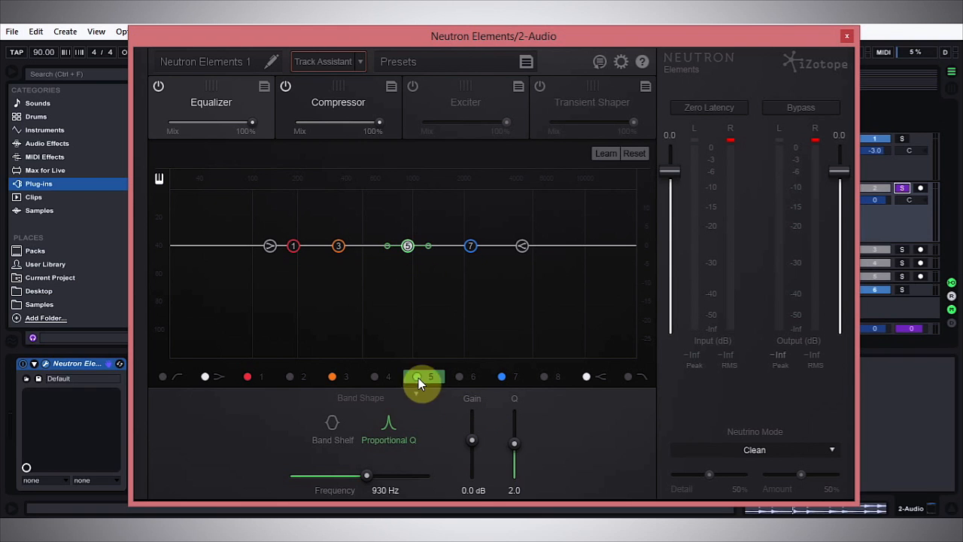
{"action": "mouse_move", "coordinate": [472, 443]}
{"action": "left_mouse_down"}
{"action": "mouse_move", "coordinate": [472, 409]}
{"action": "mouse_move", "coordinate": [472, 490]}
{"action": "mouse_move", "coordinate": [472, 455]}
{"action": "left_mouse_up"}
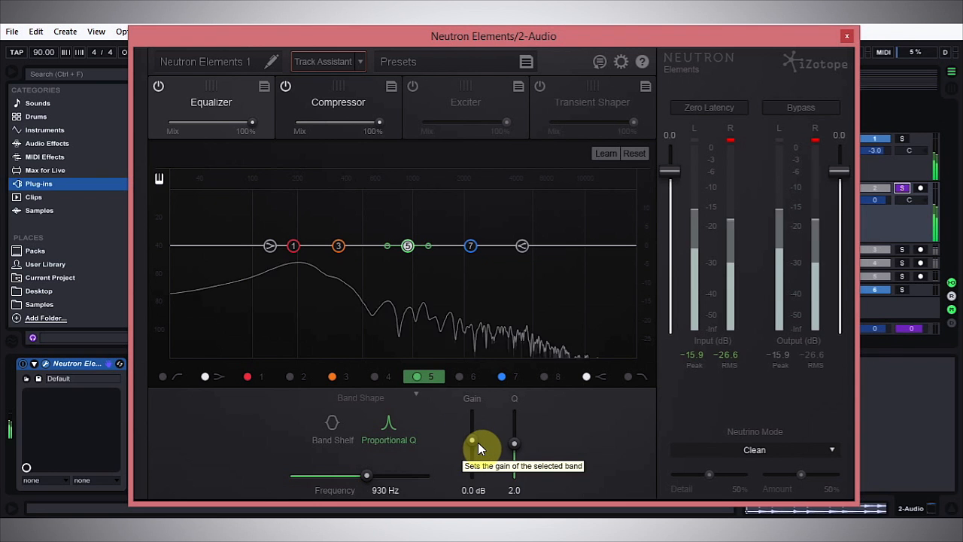
{"action": "left_click_drag", "start_coordinate": [473, 441], "coordinate": [469, 469]}
{"action": "mouse_move", "coordinate": [514, 445]}
{"action": "left_mouse_down"}
{"action": "mouse_move", "coordinate": [514, 435]}
{"action": "mouse_move", "coordinate": [508, 443]}
{"action": "left_mouse_up"}
{"action": "key", "text": "space"}
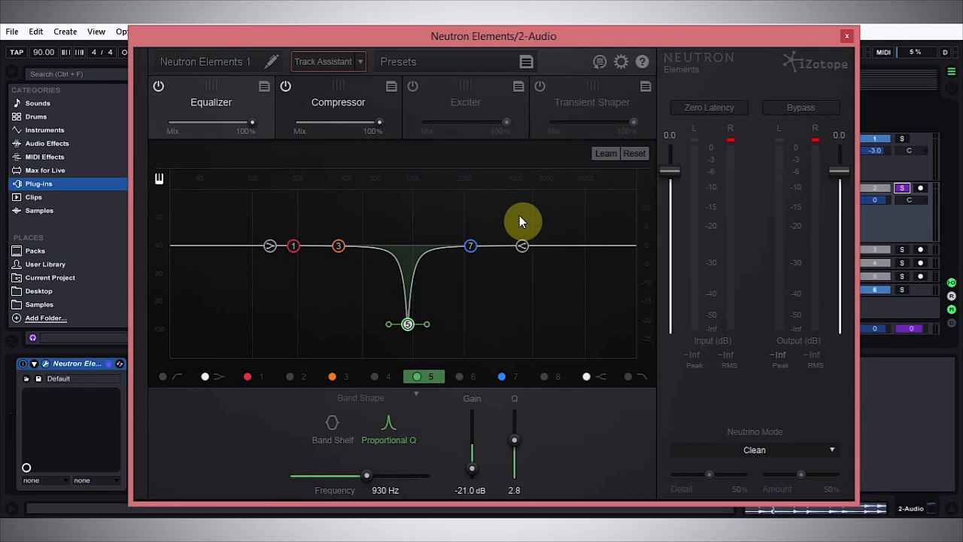
Raise the high shelf band's gain slightly and select the low shelf band.
{"action": "left_click", "coordinate": [522, 245]}
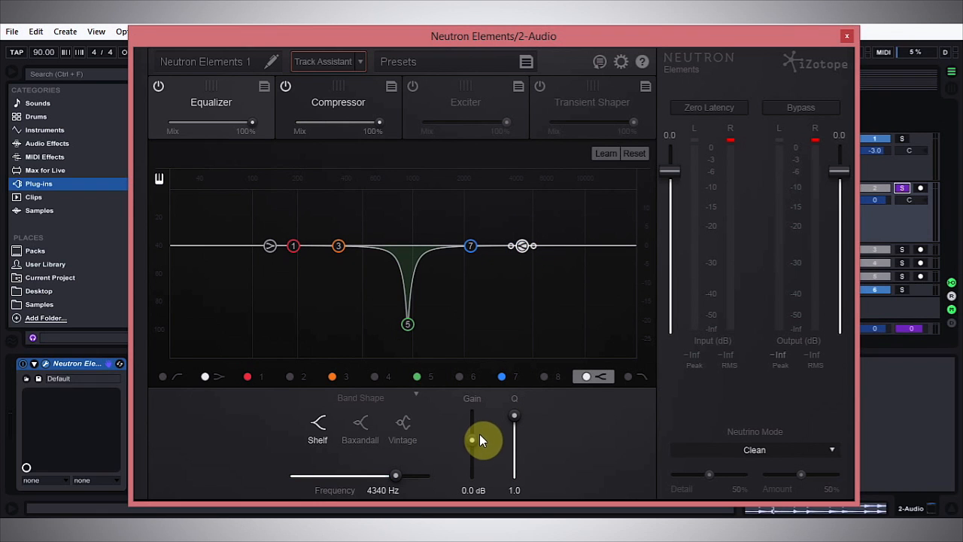
{"action": "mouse_move", "coordinate": [472, 439]}
{"action": "left_mouse_down"}
{"action": "mouse_move", "coordinate": [476, 432]}
{"action": "mouse_move", "coordinate": [472, 446]}
{"action": "left_mouse_up"}
{"action": "left_click", "coordinate": [270, 247]}
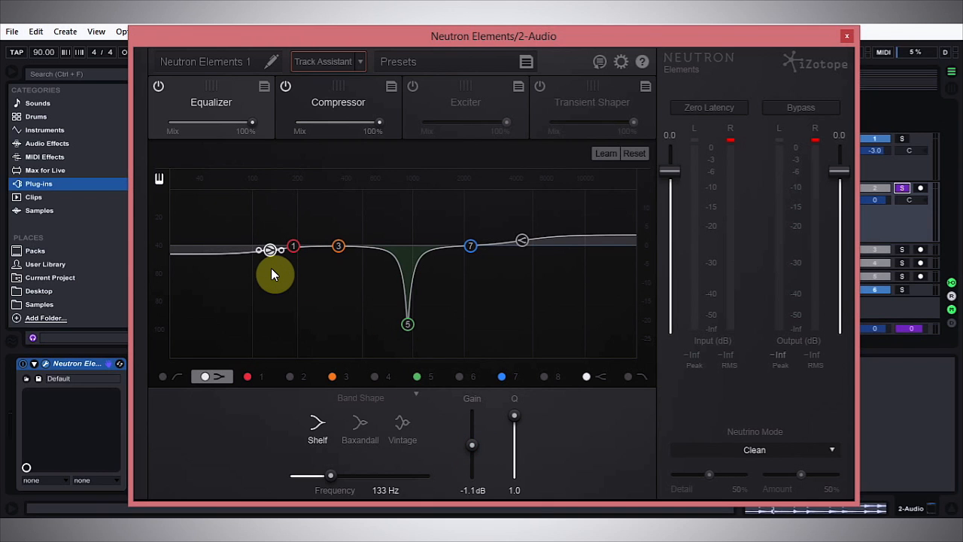
{"action": "key", "text": "space"}
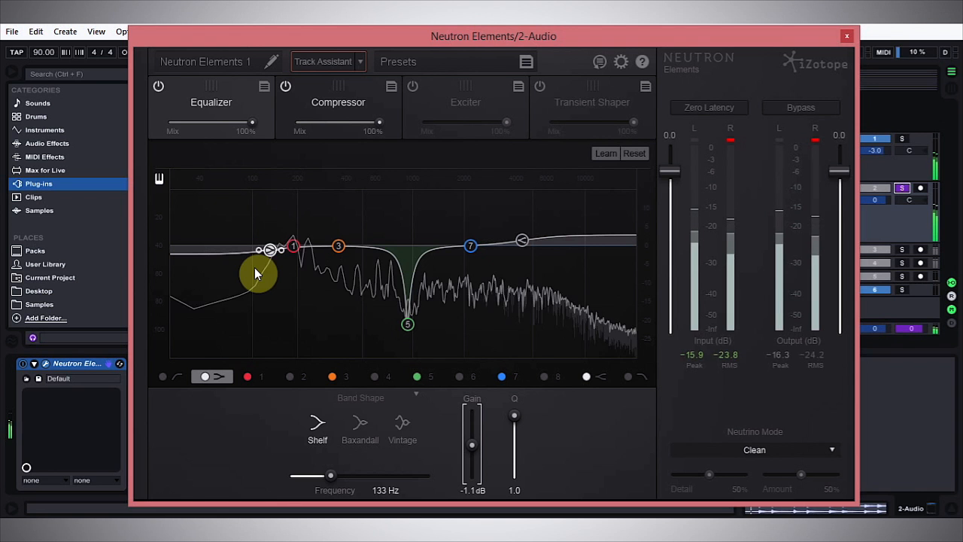
Toggle the global bypass on and off to compare processed and unprocessed sound.
{"action": "left_click", "coordinate": [804, 108]}
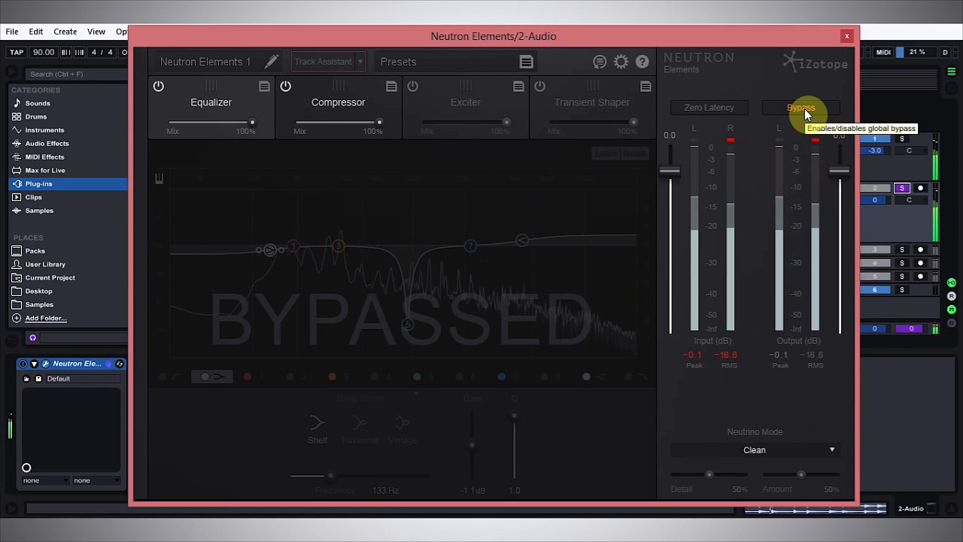
{"action": "left_click", "coordinate": [805, 108]}
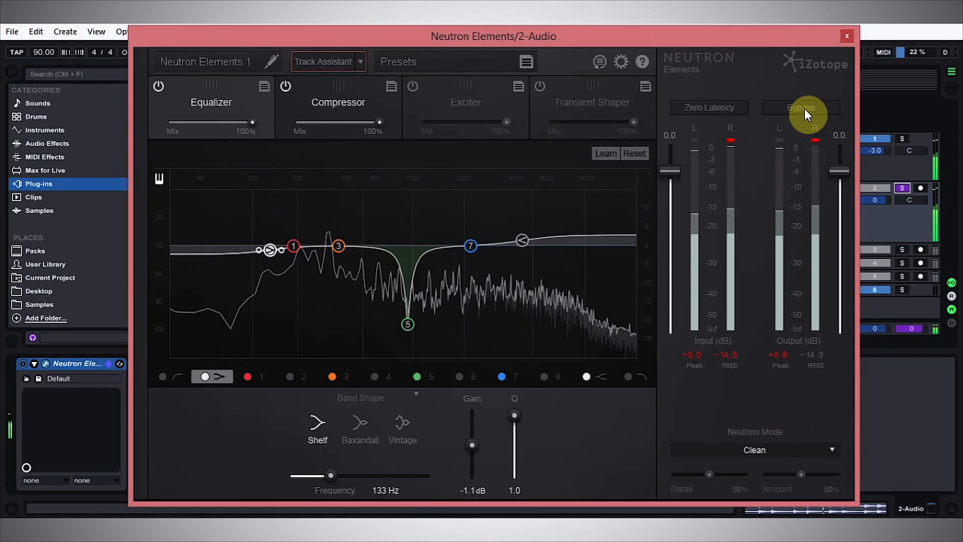
{"action": "key", "text": "space"}
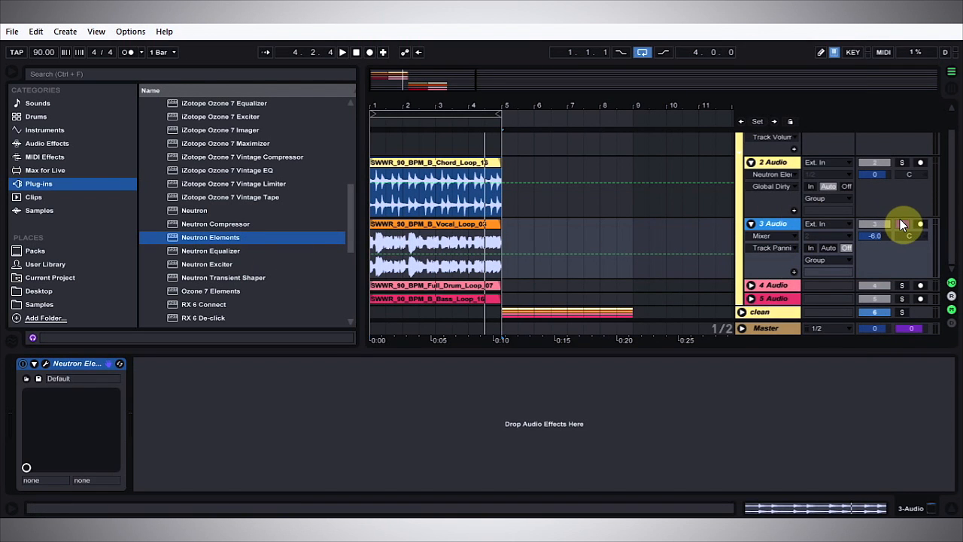
Open the Neutron Elements plug-in window on the 3 Audio track.
{"action": "key", "text": "space"}
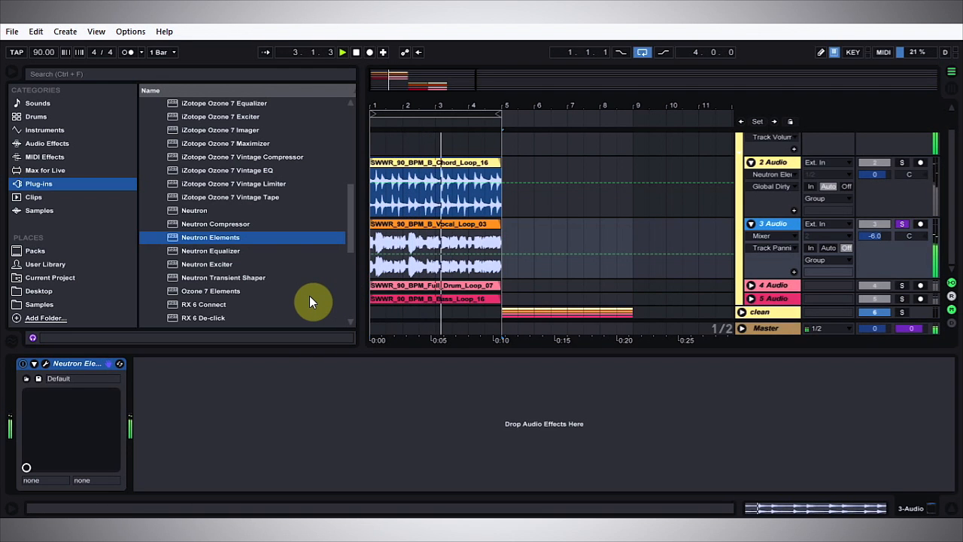
{"action": "left_click", "coordinate": [46, 364]}
{"action": "left_click", "coordinate": [907, 86]}
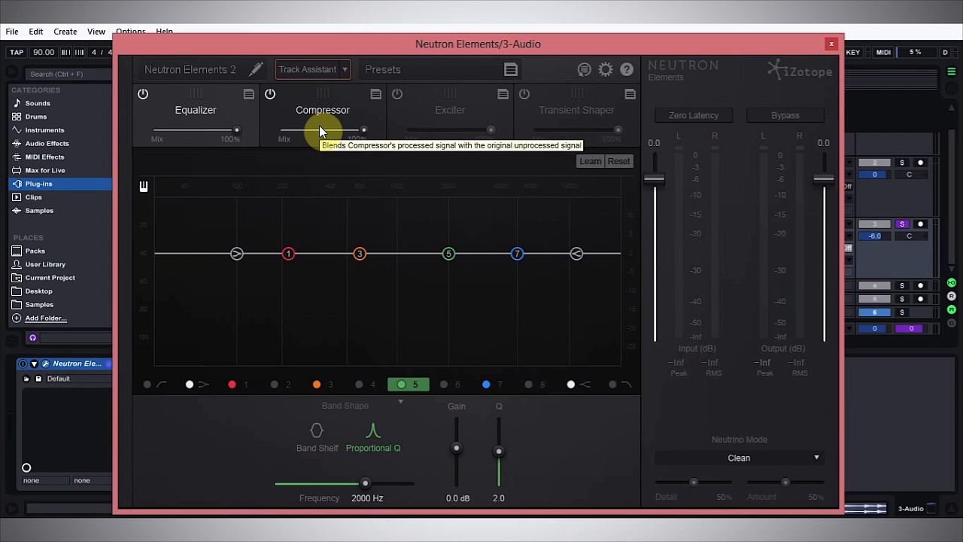
Run Track Assistant with the Warm and Open preset on the 3 Audio track.
{"action": "left_click", "coordinate": [344, 69]}
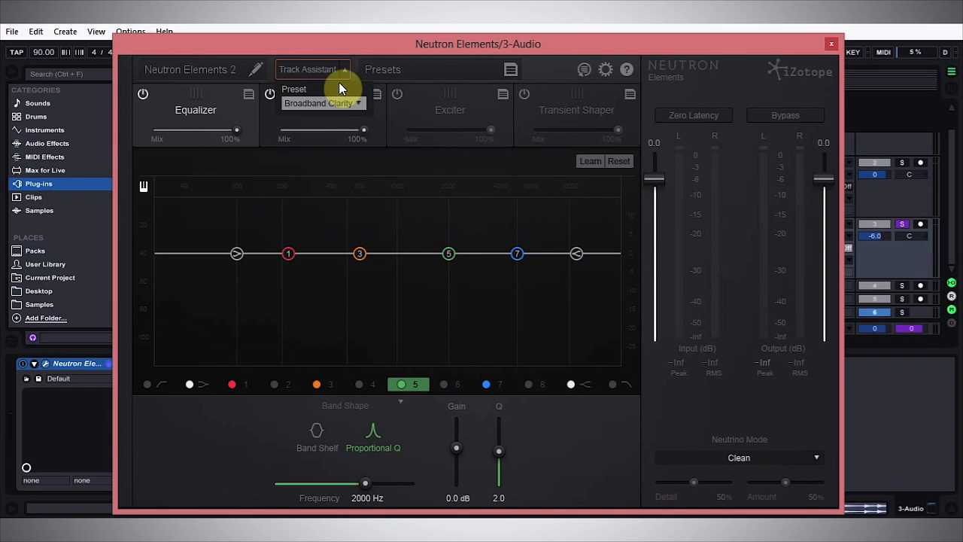
{"action": "left_click", "coordinate": [356, 105]}
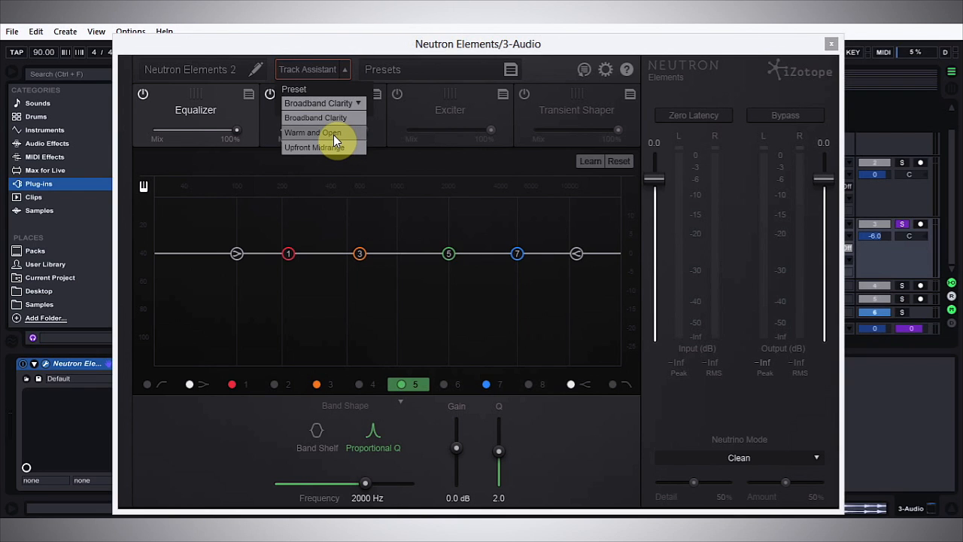
{"action": "left_click", "coordinate": [334, 134]}
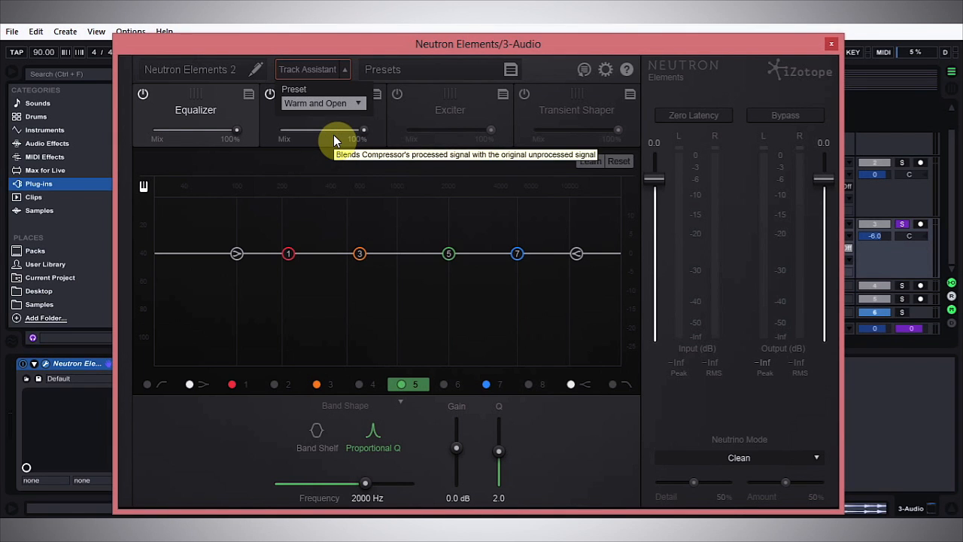
{"action": "left_click", "coordinate": [300, 67]}
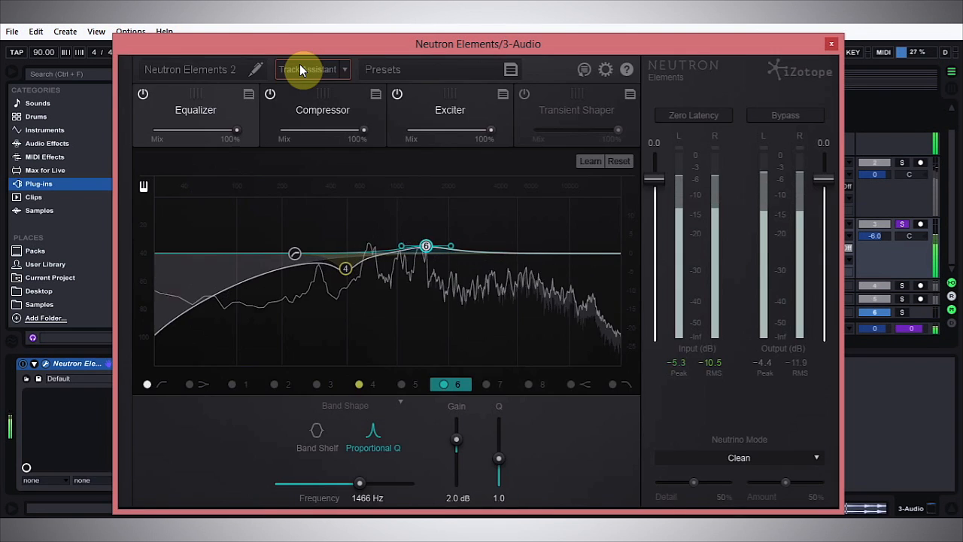
Move the low-cut filter's frequency down to about 167 Hz.
{"action": "key", "text": "space"}
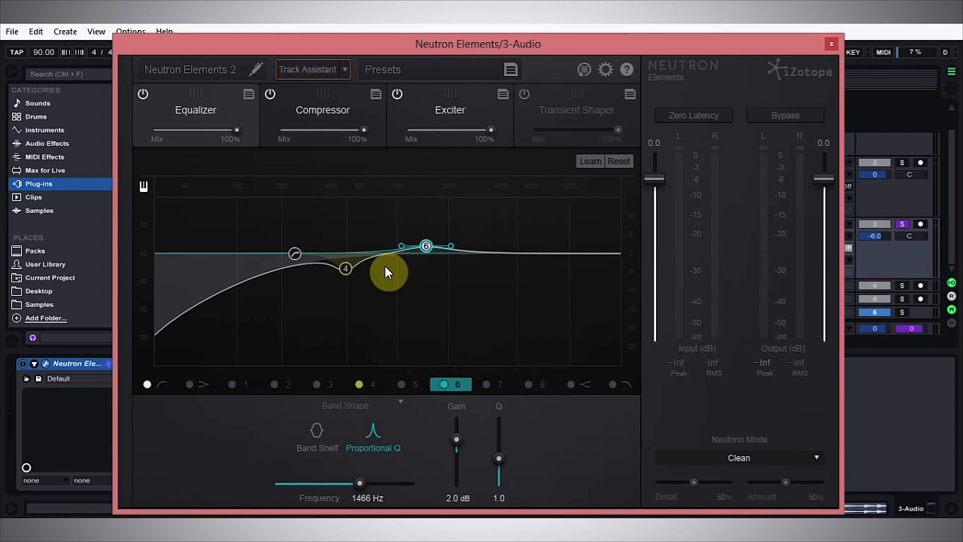
{"action": "left_click_drag", "start_coordinate": [294, 254], "coordinate": [268, 260]}
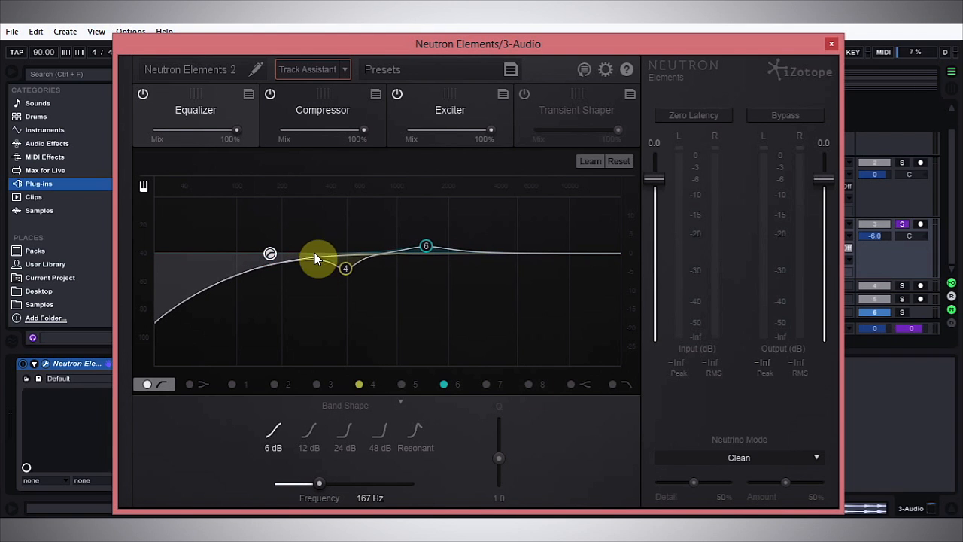
{"action": "left_click", "coordinate": [489, 385]}
{"action": "left_click", "coordinate": [488, 384]}
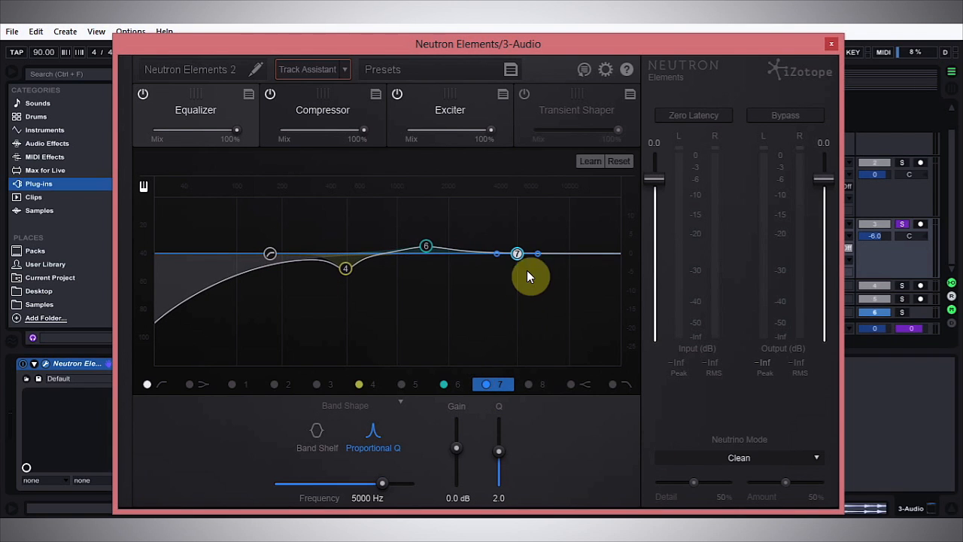
{"action": "left_click_drag", "start_coordinate": [517, 254], "coordinate": [526, 252]}
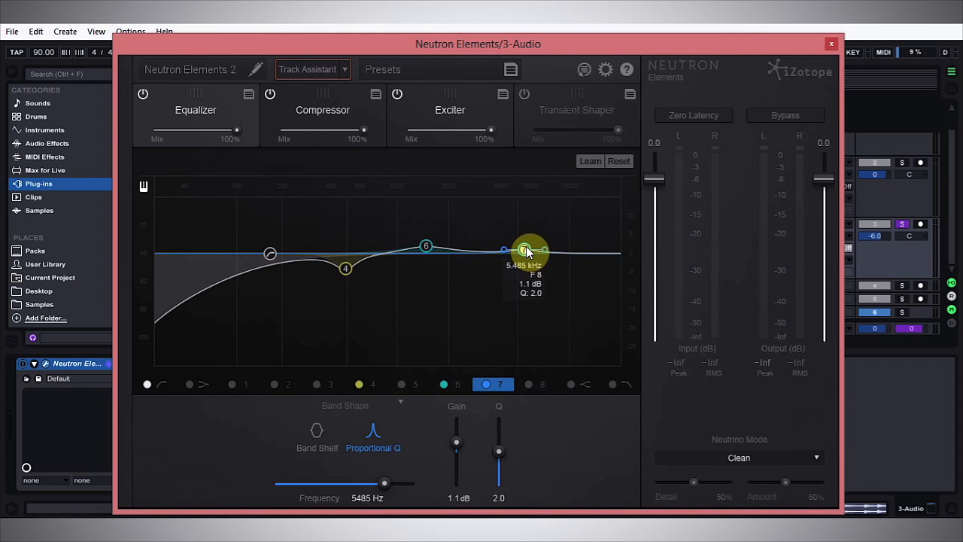
{"action": "left_click", "coordinate": [486, 385]}
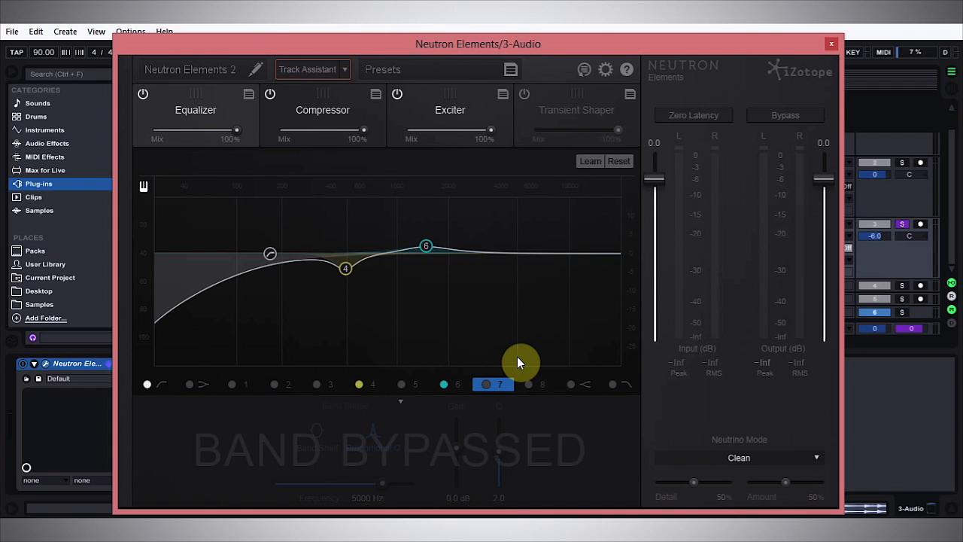
Open the Exciter module and nudge its style point slightly along the Retro–Warm edge.
{"action": "left_click", "coordinate": [306, 103]}
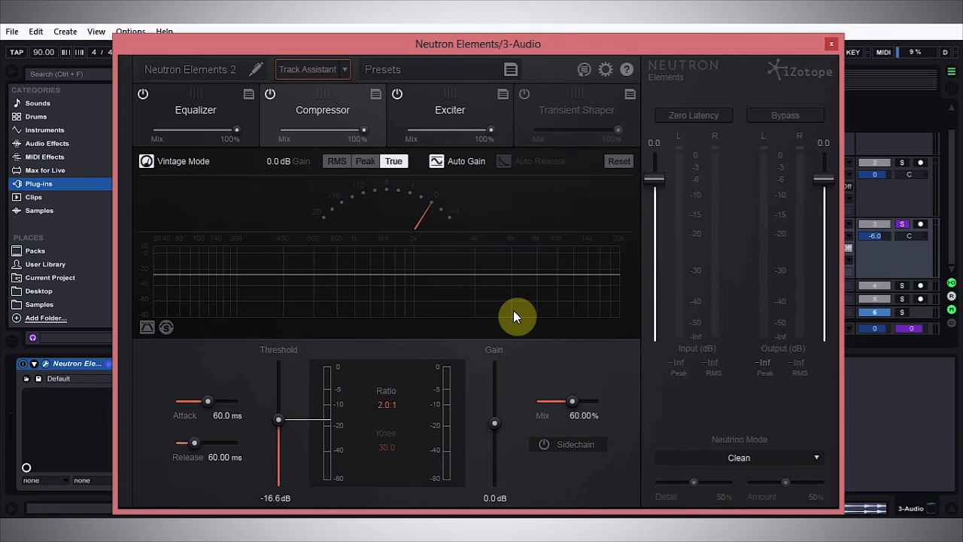
{"action": "left_click", "coordinate": [450, 106]}
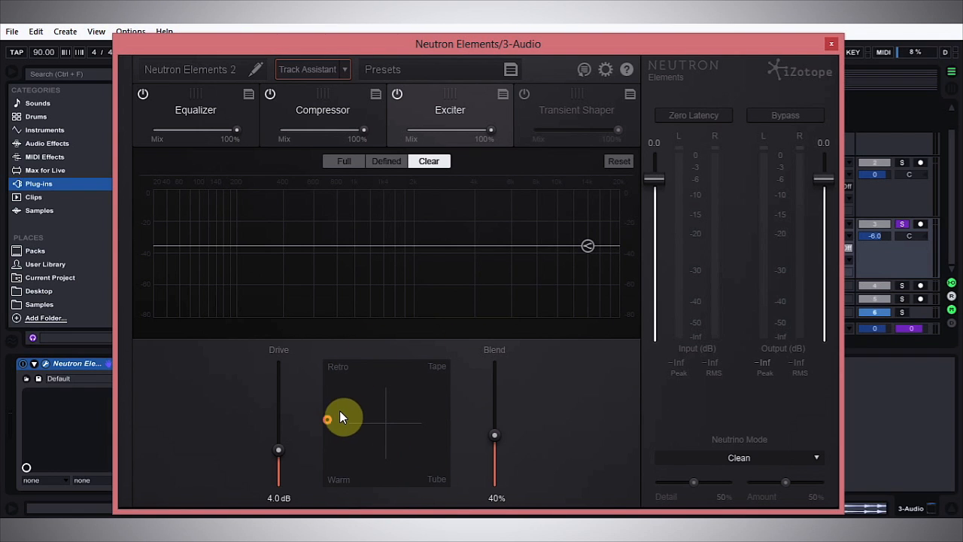
{"action": "mouse_move", "coordinate": [332, 423]}
{"action": "left_mouse_down"}
{"action": "mouse_move", "coordinate": [362, 404]}
{"action": "mouse_move", "coordinate": [391, 421]}
{"action": "mouse_move", "coordinate": [330, 418]}
{"action": "left_mouse_up"}
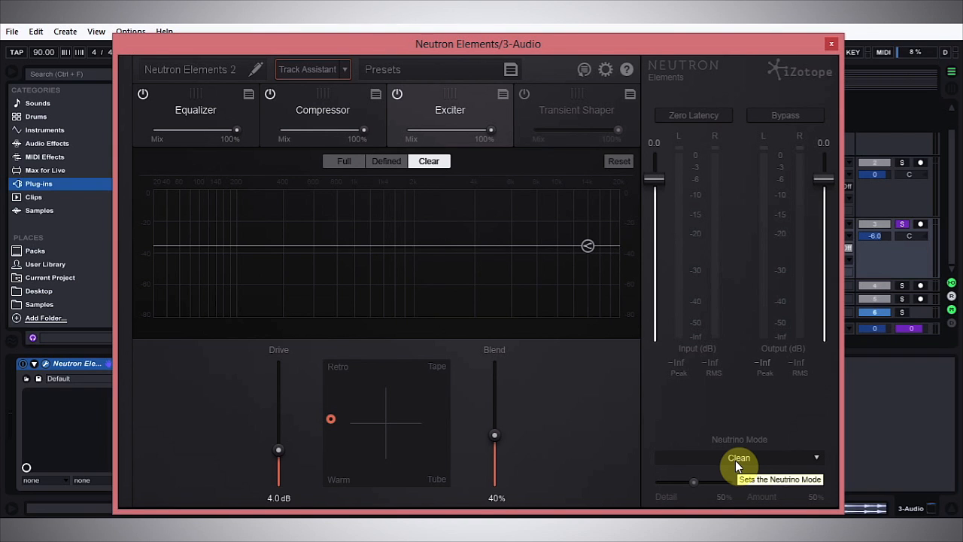
Set the Neutrino Mode to Vocals / Dialogue with Detail about 74% and Amount about 64%.
{"action": "left_click", "coordinate": [778, 457]}
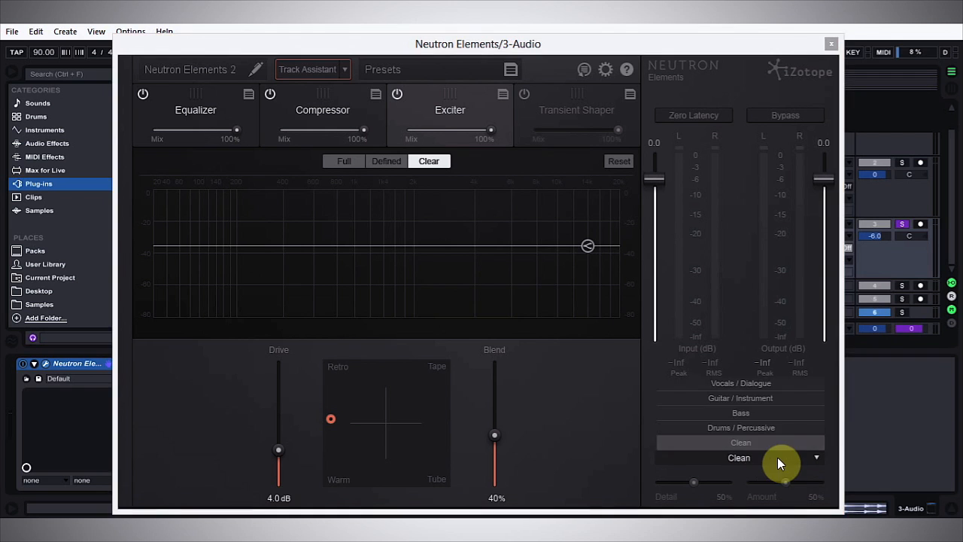
{"action": "left_click", "coordinate": [738, 383]}
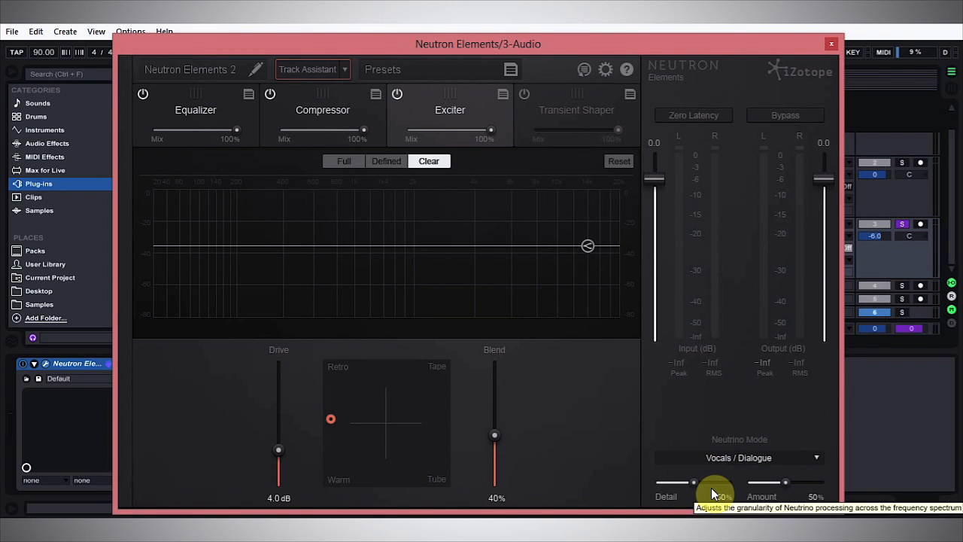
{"action": "left_click_drag", "start_coordinate": [693, 482], "coordinate": [709, 490]}
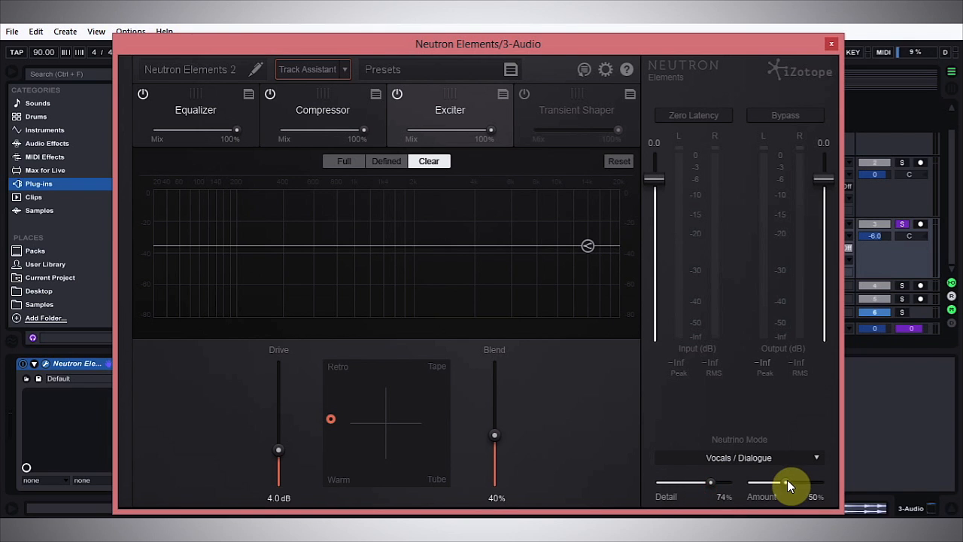
{"action": "left_click_drag", "start_coordinate": [787, 480], "coordinate": [794, 478]}
Play the loop and toggle the plug-in's global bypass on and off to compare the processed sound.
{"action": "key", "text": "space"}
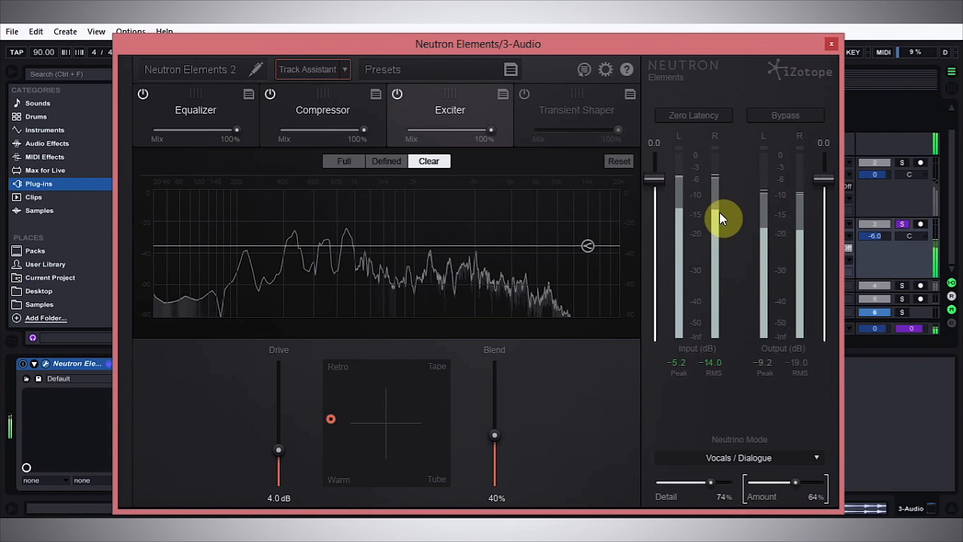
{"action": "left_click", "coordinate": [769, 116]}
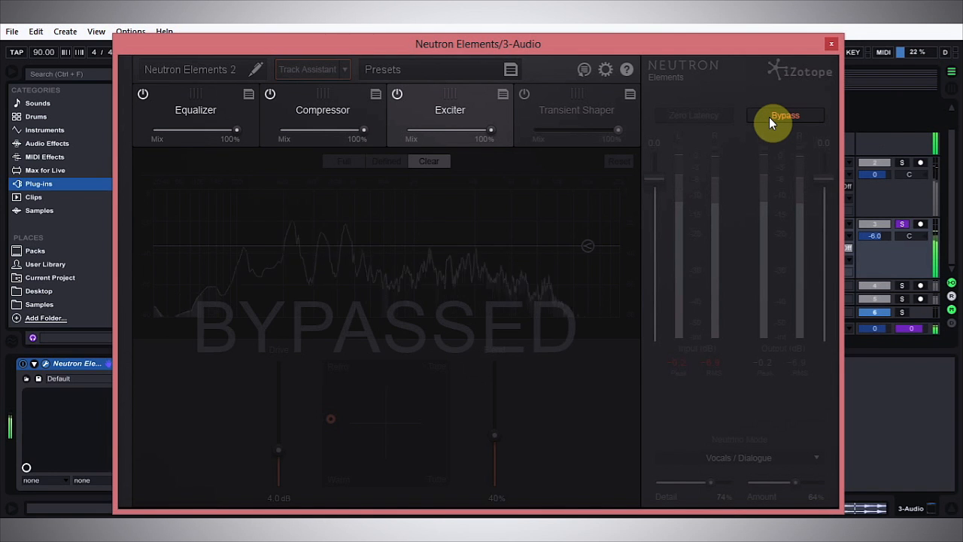
{"action": "left_click", "coordinate": [769, 116]}
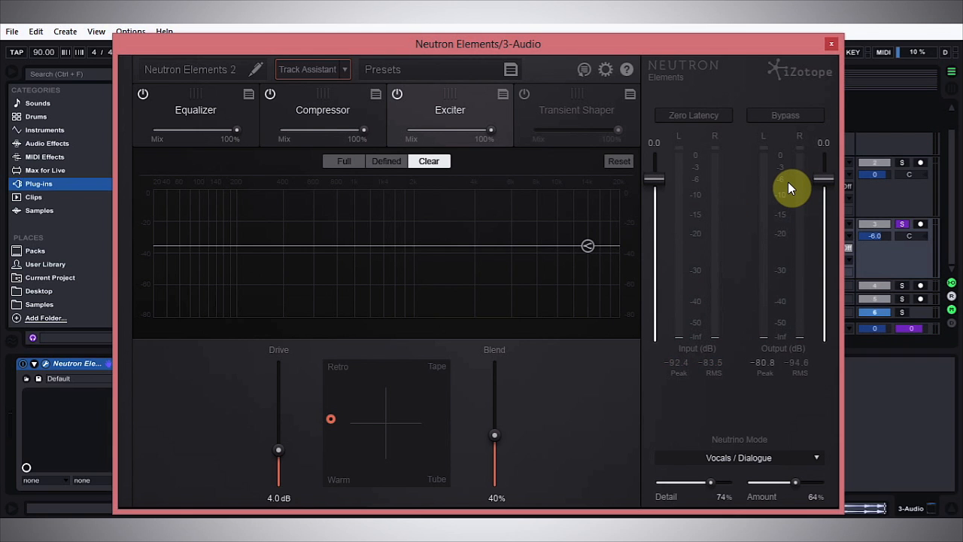
Open the Equalizer module and, during playback, raise the output gain to about 3.1 dB.
{"action": "left_click", "coordinate": [177, 105]}
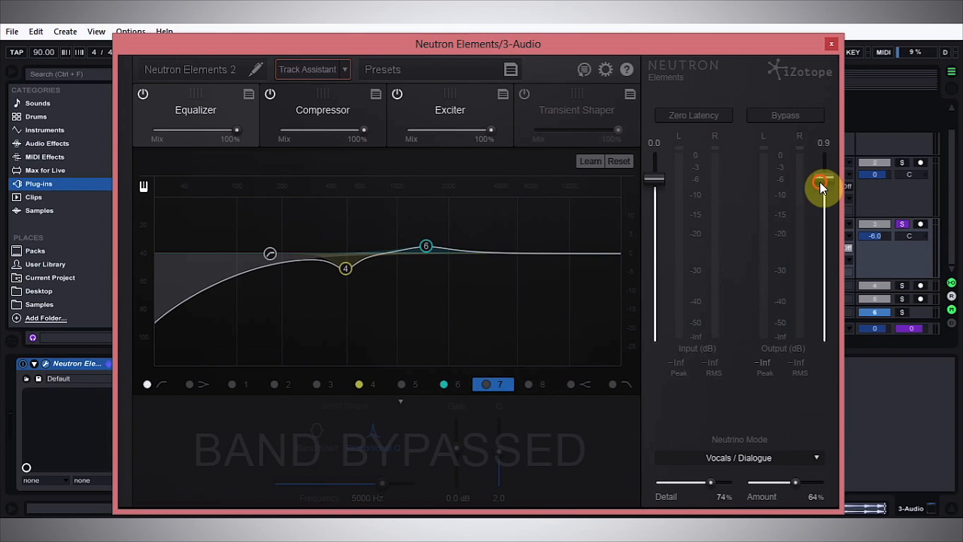
{"action": "left_click_drag", "start_coordinate": [821, 183], "coordinate": [826, 179]}
{"action": "key", "text": "space"}
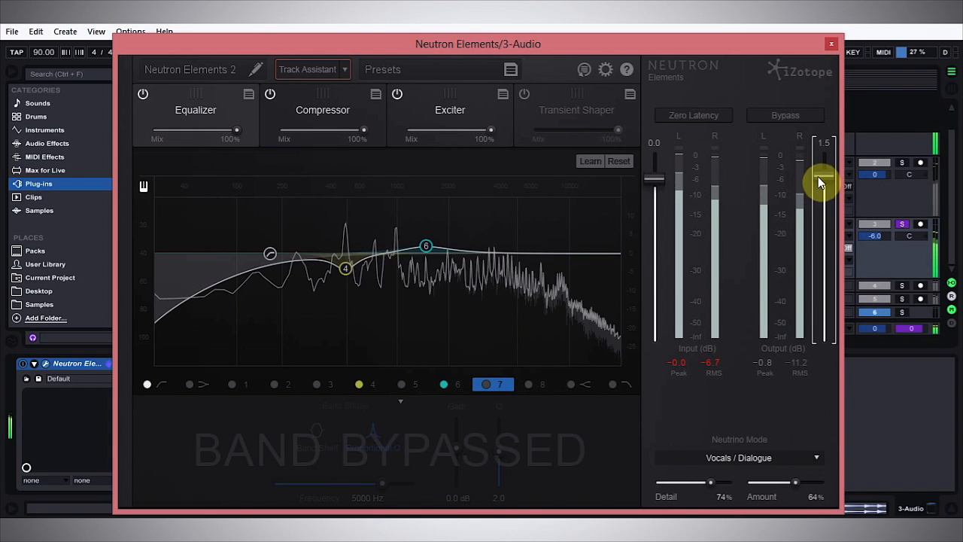
{"action": "left_click_drag", "start_coordinate": [831, 174], "coordinate": [838, 171]}
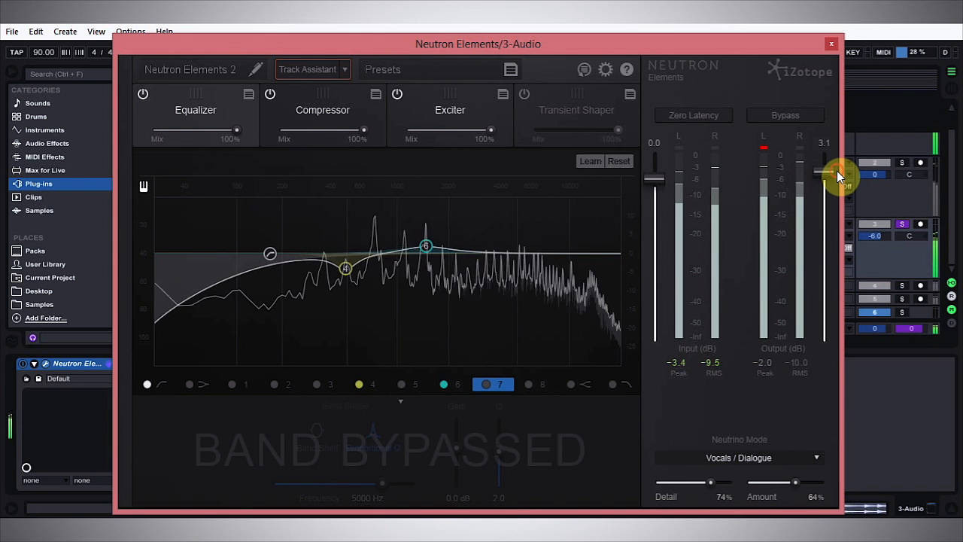
Lower the output gain to about 2.0 dB, comparing against global bypass before and after the change.
{"action": "left_click", "coordinate": [799, 117]}
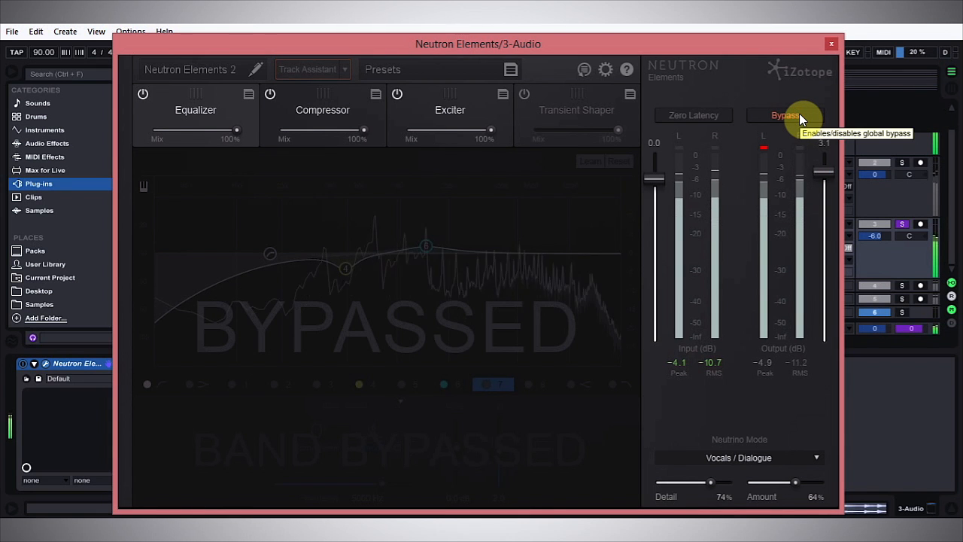
{"action": "left_click", "coordinate": [799, 114]}
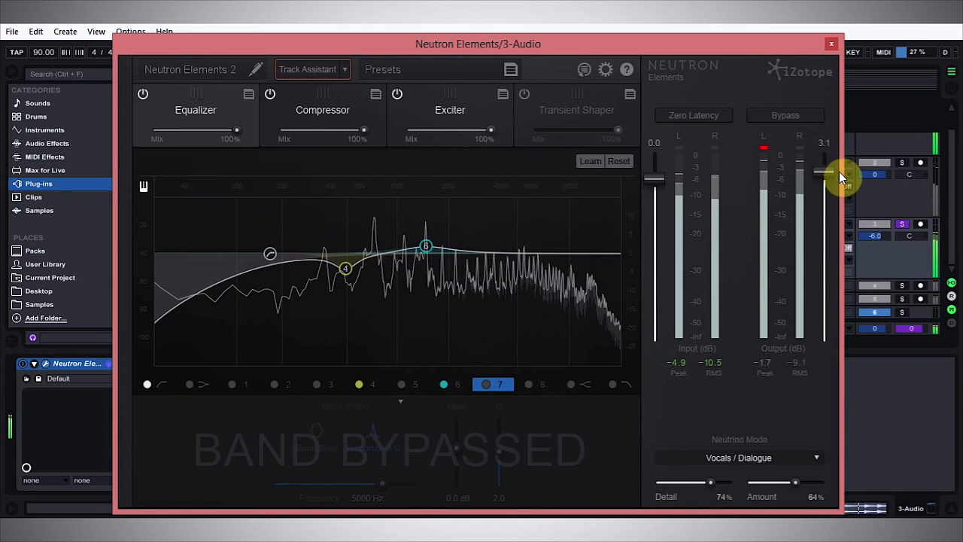
{"action": "left_click_drag", "start_coordinate": [831, 170], "coordinate": [829, 171]}
{"action": "left_click", "coordinate": [791, 117]}
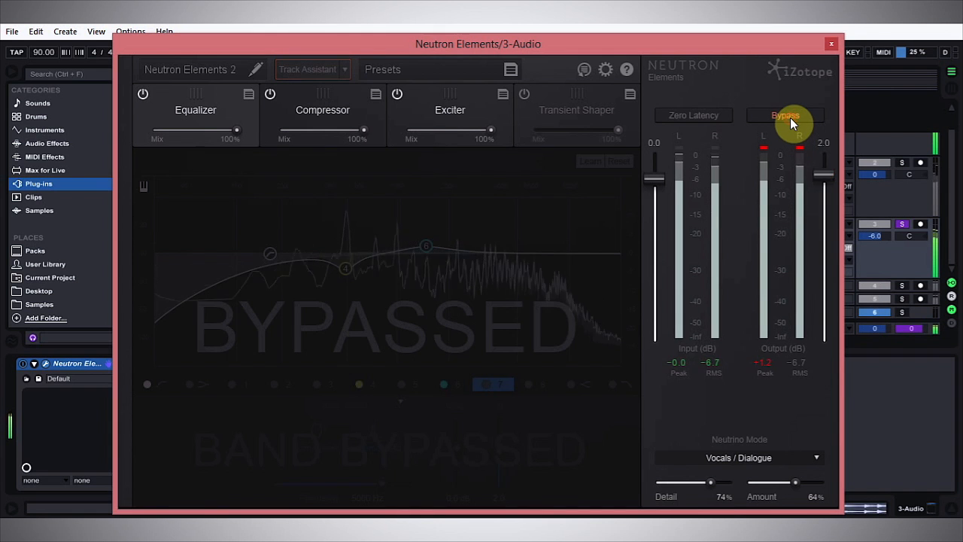
{"action": "left_click", "coordinate": [789, 118]}
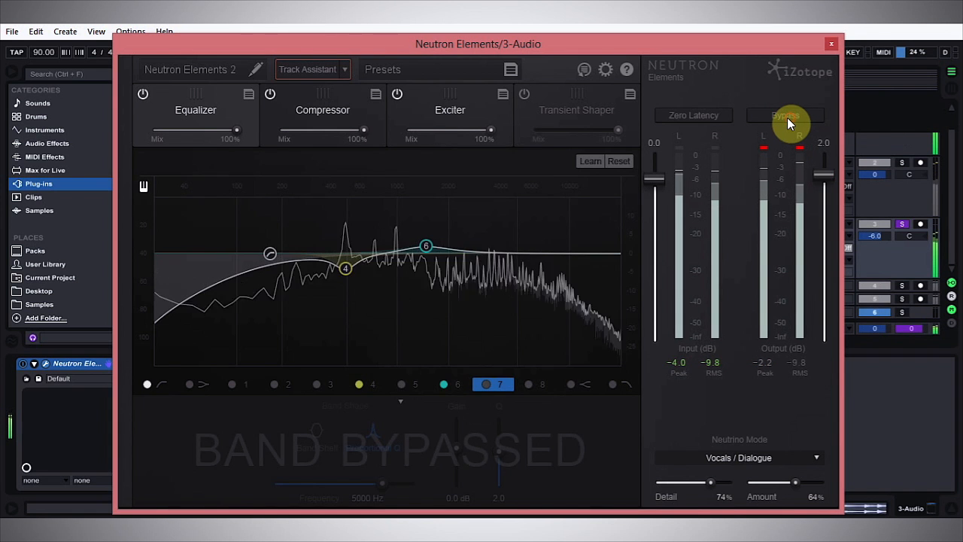
Close the plug-in window and collapse the 3 Audio, 2 Audio and Neutron E. group tracks.
{"action": "left_click", "coordinate": [830, 44]}
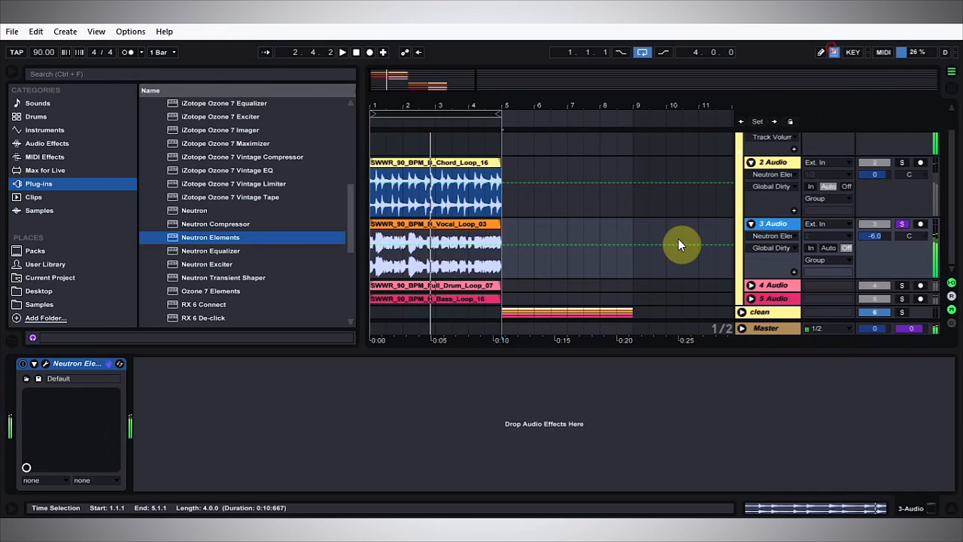
{"action": "left_click", "coordinate": [751, 224]}
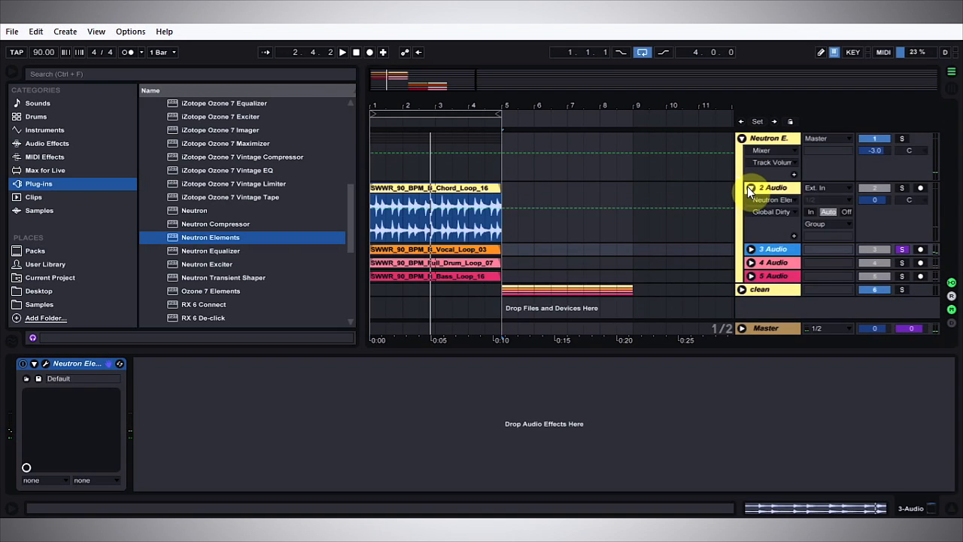
{"action": "left_click", "coordinate": [751, 188]}
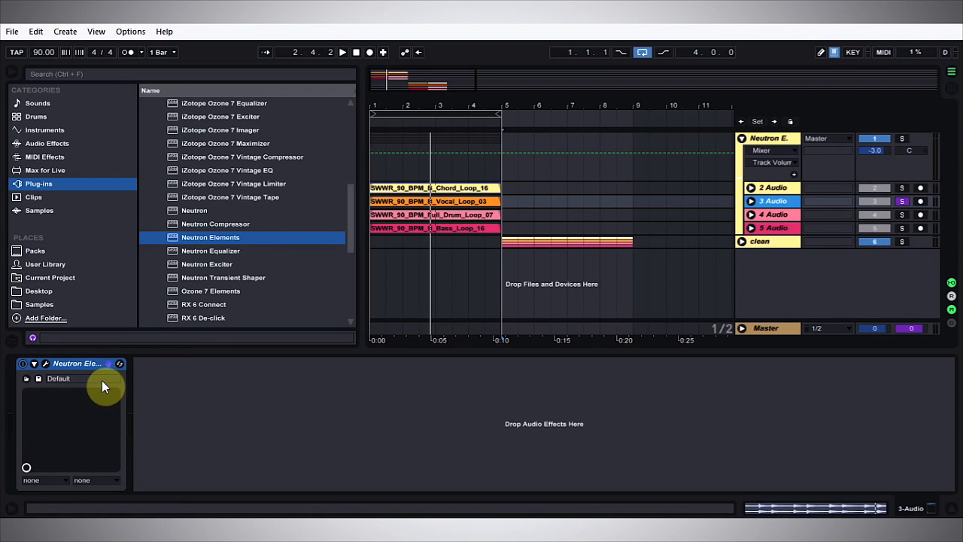
{"action": "left_click", "coordinate": [742, 139]}
Extend the loop region to end at bar 9 and start playback from around bar 3.
{"action": "left_click_drag", "start_coordinate": [498, 112], "coordinate": [632, 112]}
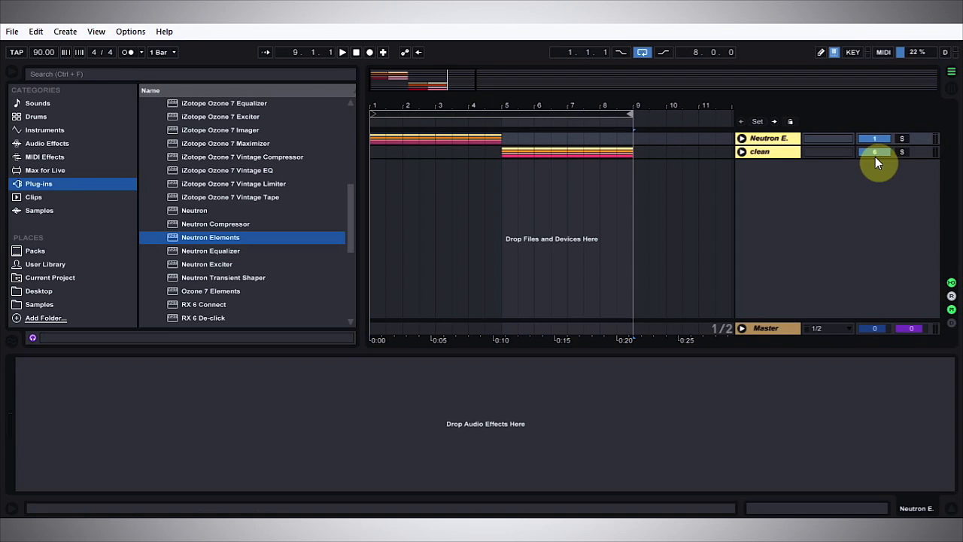
{"action": "left_click", "coordinate": [429, 125]}
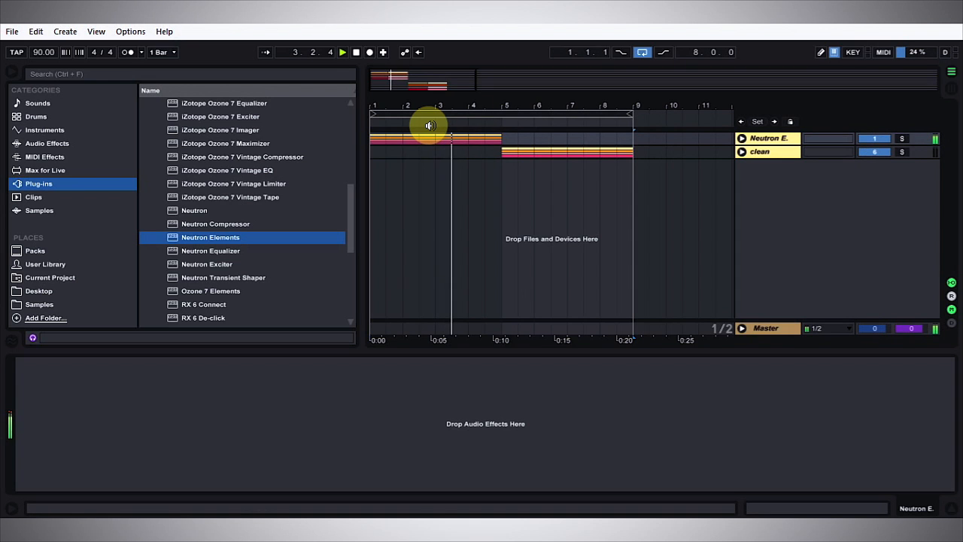